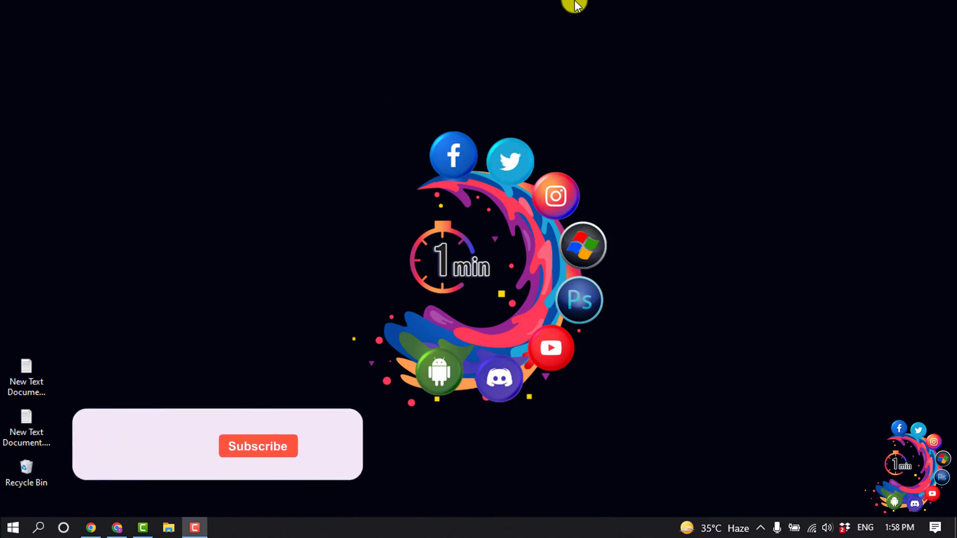
Step: Bring the Shopify admin Chrome window to the front from the taskbar
{"action": "left_click", "coordinate": [119, 528]}
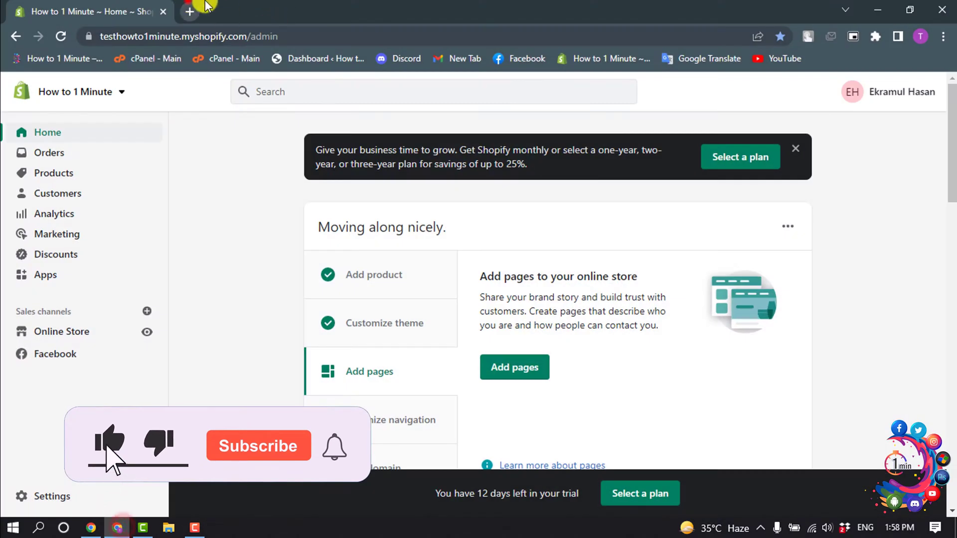
Step: Load elfsight.com in a new tab and go to the Social Share Buttons widget page
{"action": "left_click", "coordinate": [188, 10]}
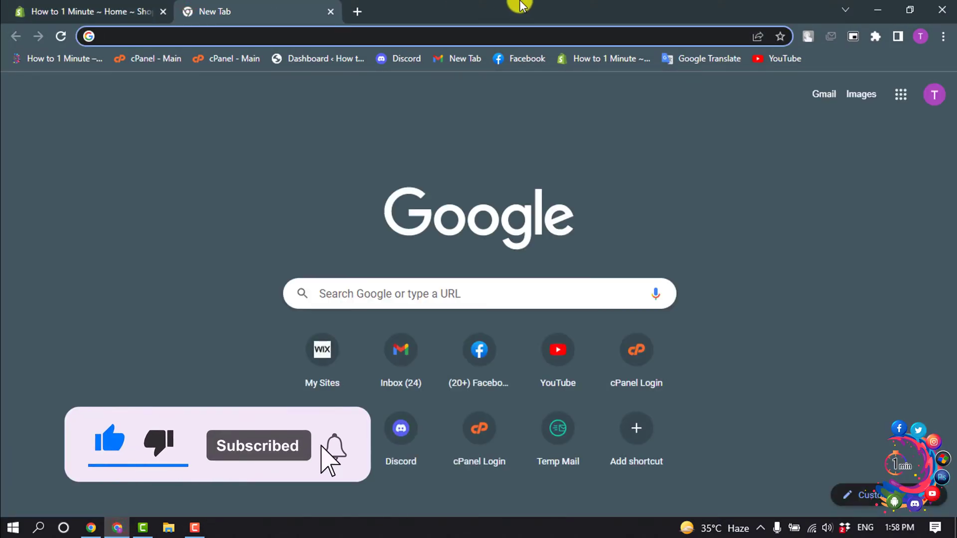
{"action": "type", "text": "elf"}
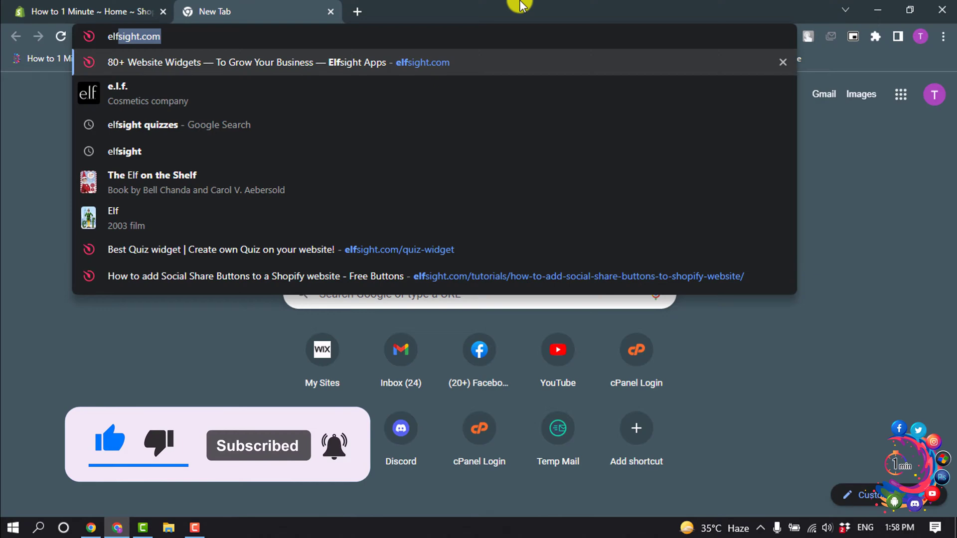
{"action": "key", "text": "Return"}
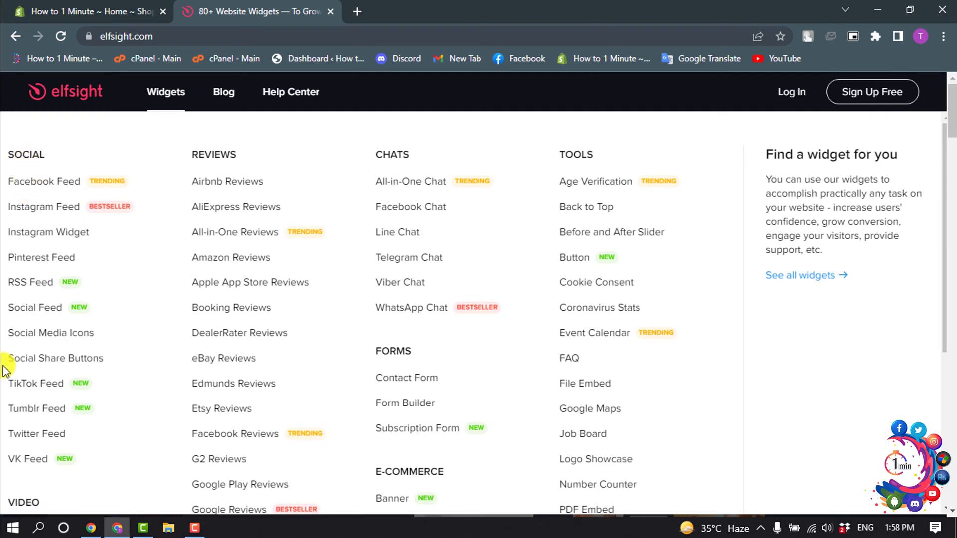
{"action": "left_click", "coordinate": [79, 359]}
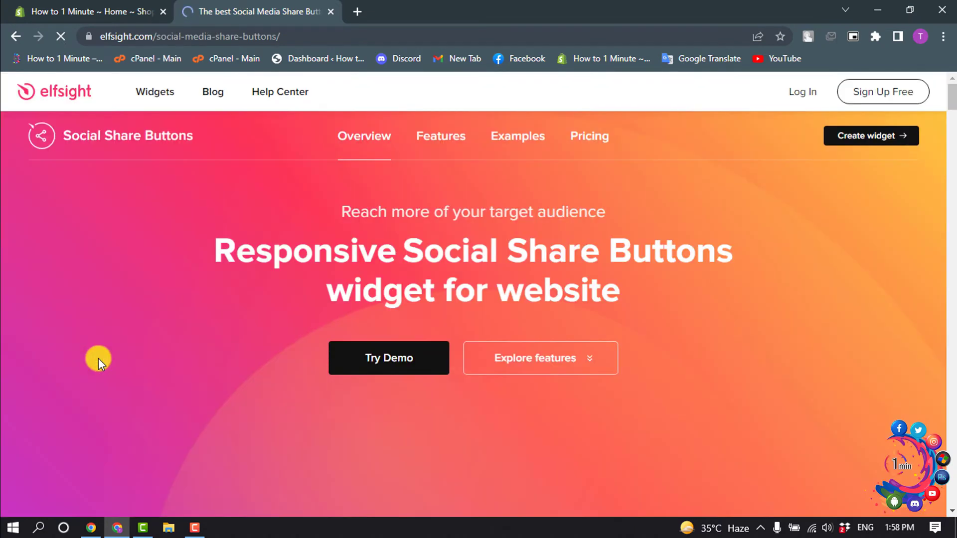
Step: Create a new share-buttons widget from the Inline Buttons template and continue into the editor
{"action": "left_click", "coordinate": [853, 140]}
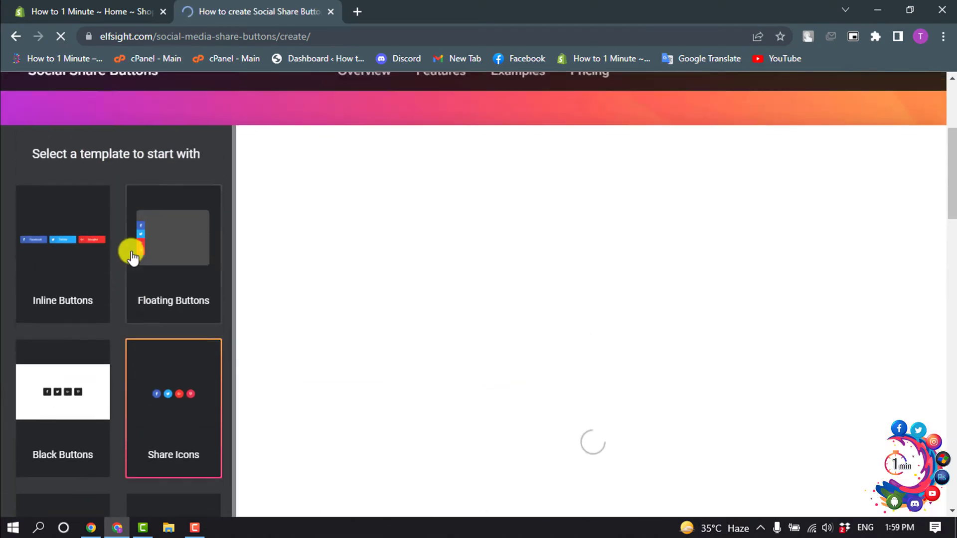
{"action": "scroll", "coordinate": [139, 273], "scroll_direction": "down", "scroll_amount": 2}
{"action": "scroll", "coordinate": [88, 432], "scroll_direction": "down", "scroll_amount": 5}
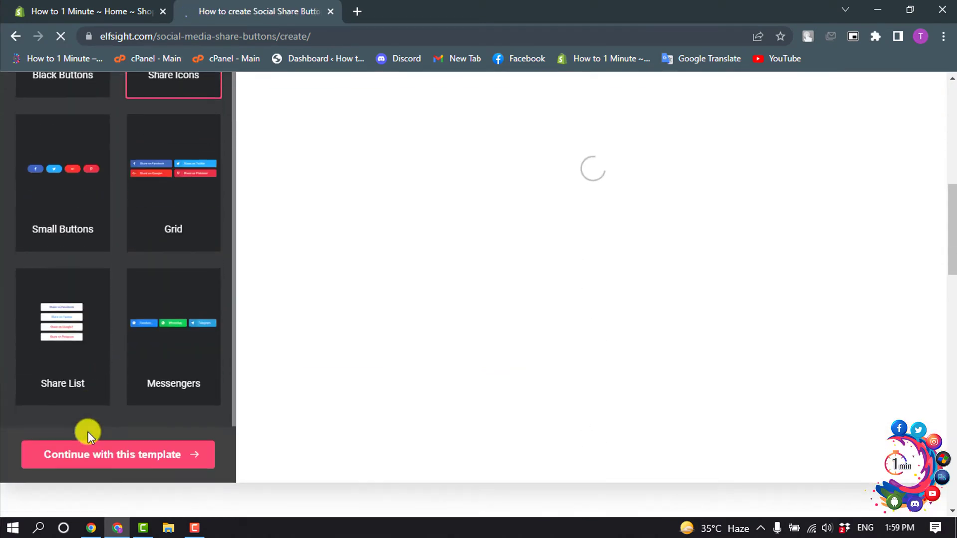
{"action": "scroll", "coordinate": [111, 305], "scroll_direction": "up", "scroll_amount": 5}
{"action": "scroll", "coordinate": [150, 190], "scroll_direction": "up", "scroll_amount": 3}
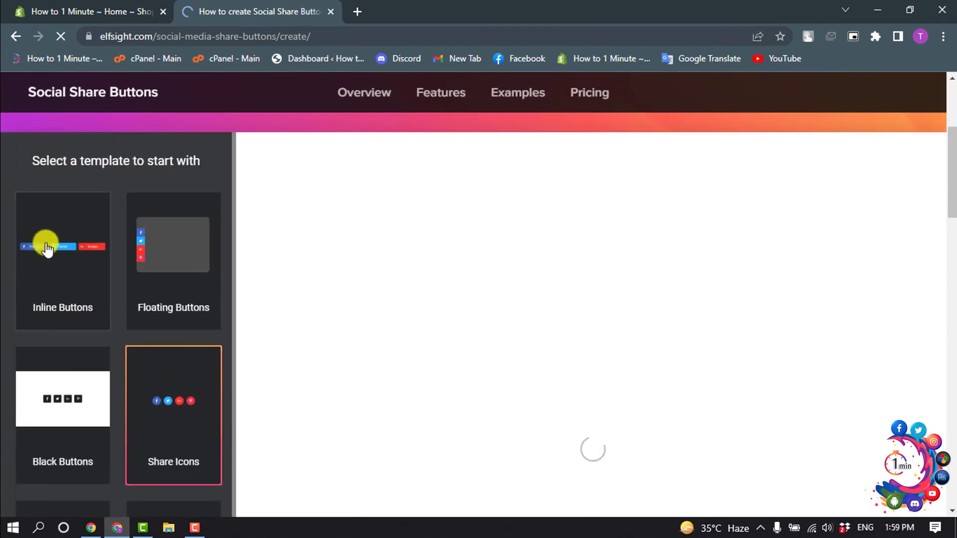
{"action": "left_click", "coordinate": [43, 241]}
{"action": "scroll", "coordinate": [166, 261], "scroll_direction": "down", "scroll_amount": 2}
{"action": "scroll", "coordinate": [223, 281], "scroll_direction": "down", "scroll_amount": 5}
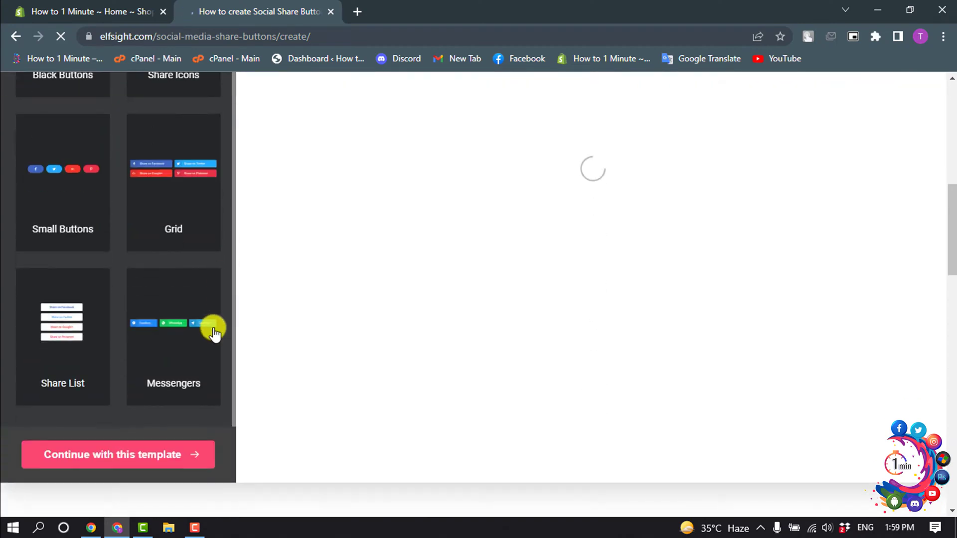
{"action": "left_click", "coordinate": [151, 451]}
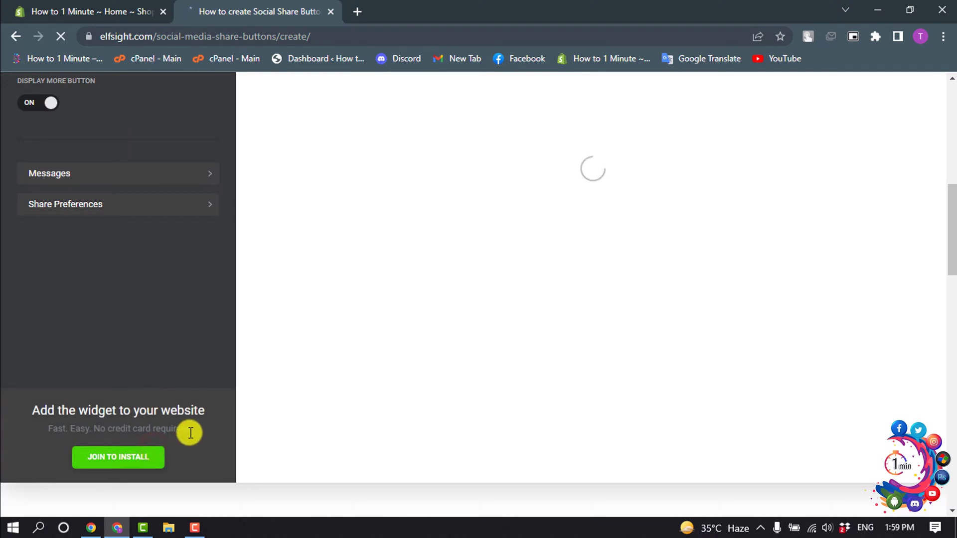
{"action": "scroll", "coordinate": [134, 297], "scroll_direction": "up", "scroll_amount": 5}
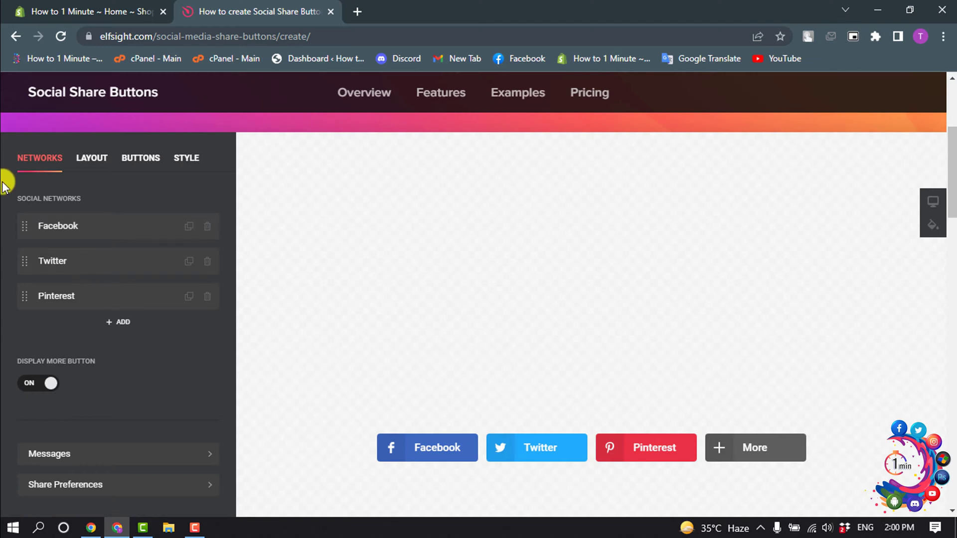
Step: Add Flipboard as a fourth social network in the share list
{"action": "left_click", "coordinate": [116, 323]}
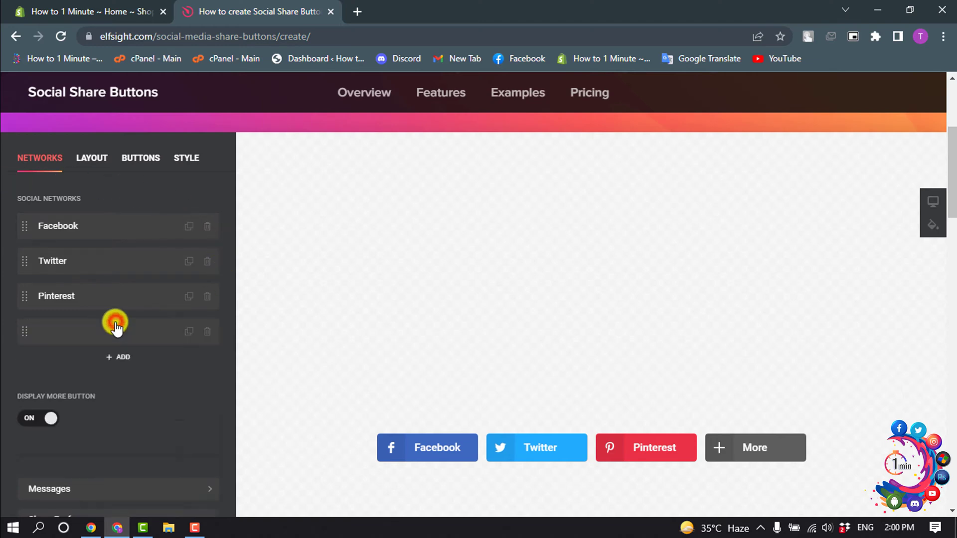
{"action": "left_click", "coordinate": [77, 220]}
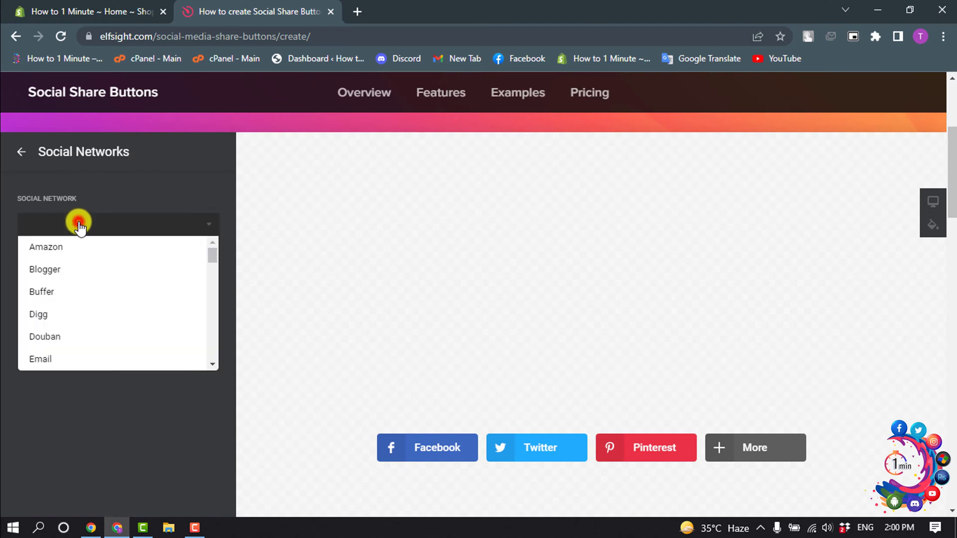
{"action": "scroll", "coordinate": [87, 294], "scroll_direction": "down", "scroll_amount": 3}
{"action": "scroll", "coordinate": [86, 299], "scroll_direction": "down", "scroll_amount": 2}
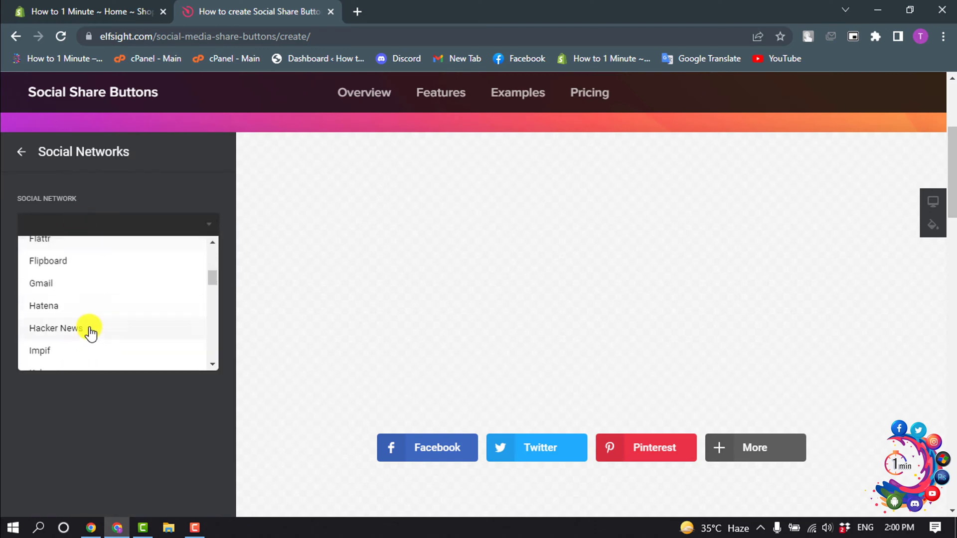
{"action": "left_click", "coordinate": [75, 265]}
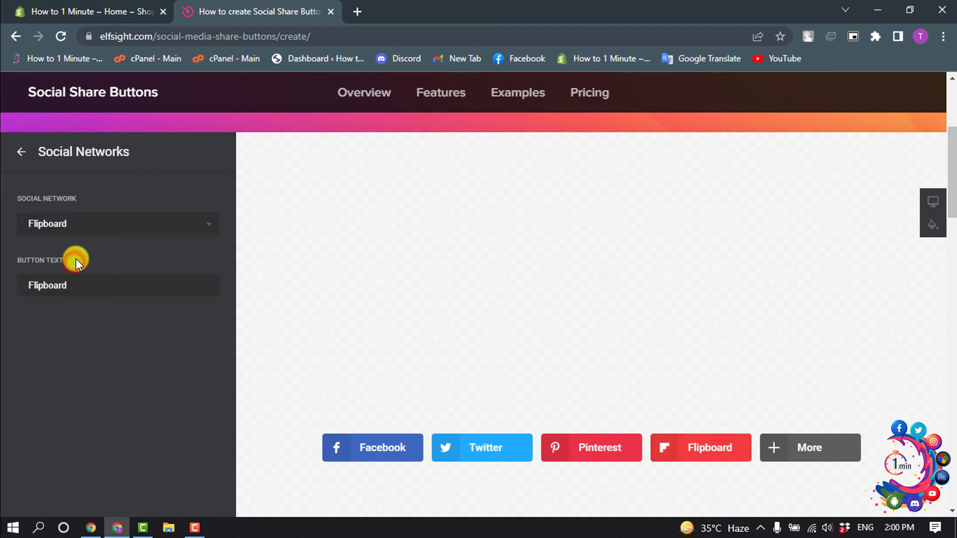
{"action": "left_click", "coordinate": [84, 286]}
{"action": "left_click", "coordinate": [9, 154]}
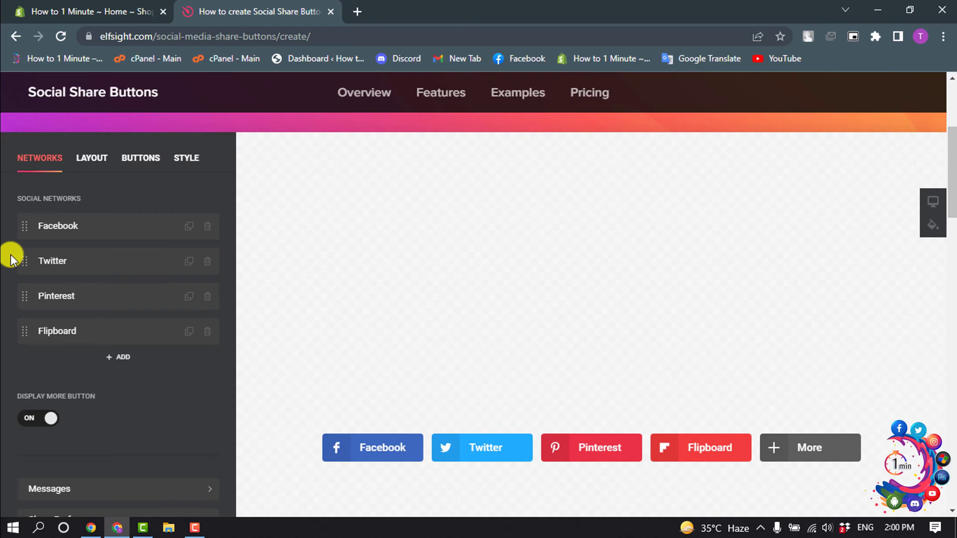
Step: Switch the Display More Button option off
{"action": "scroll", "coordinate": [14, 254], "scroll_direction": "down", "scroll_amount": 2}
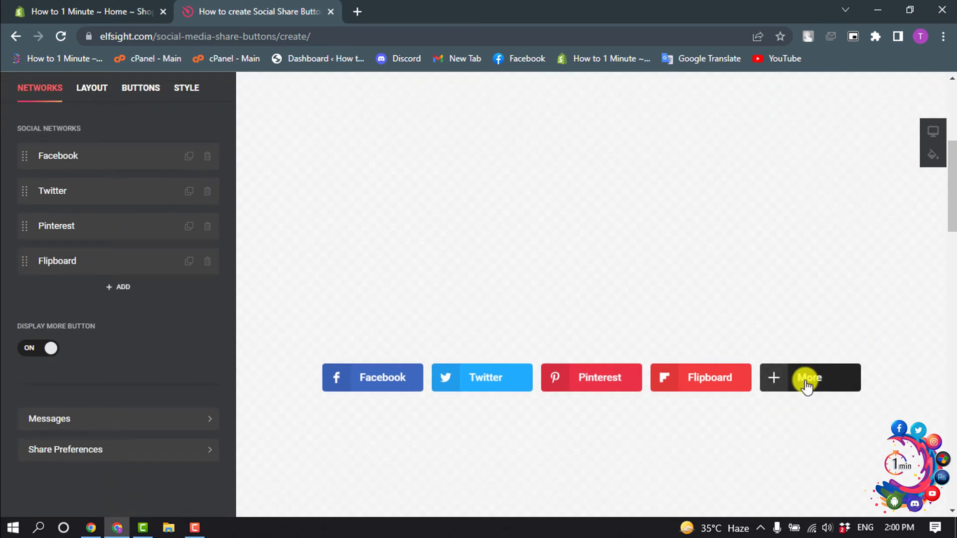
{"action": "left_click", "coordinate": [37, 350]}
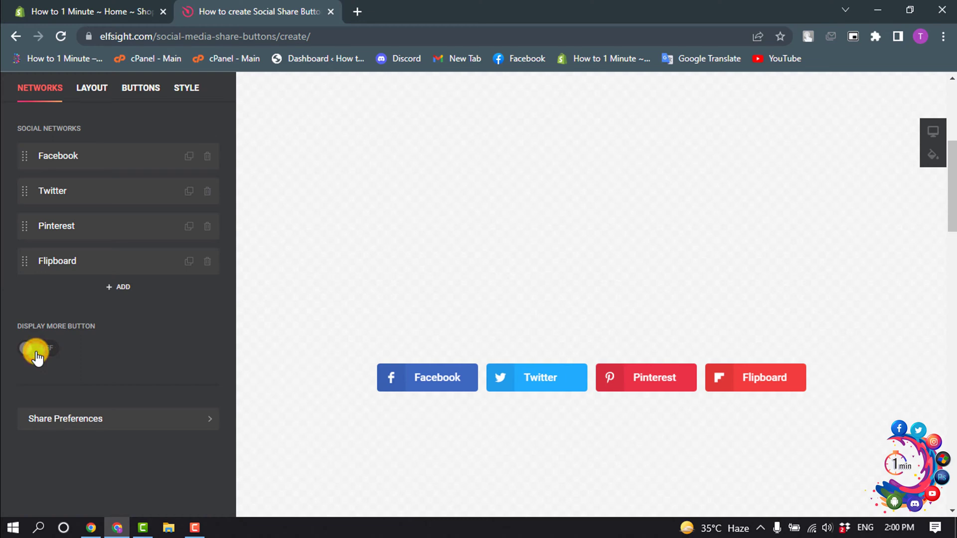
{"action": "scroll", "coordinate": [169, 293], "scroll_direction": "down", "scroll_amount": 3}
{"action": "left_click", "coordinate": [117, 279]}
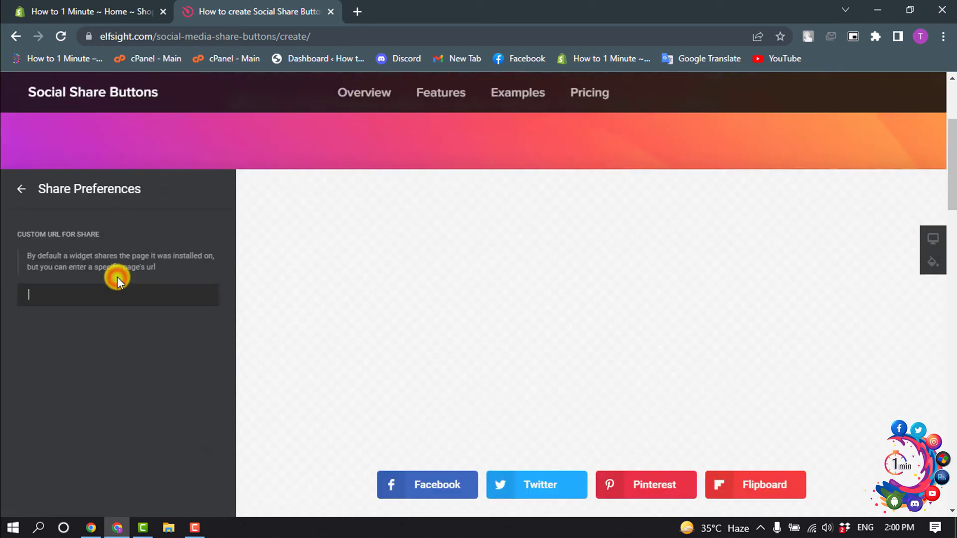
Step: On the Layout tab, set Location to Floating and Position to Right
{"action": "left_click", "coordinate": [24, 192]}
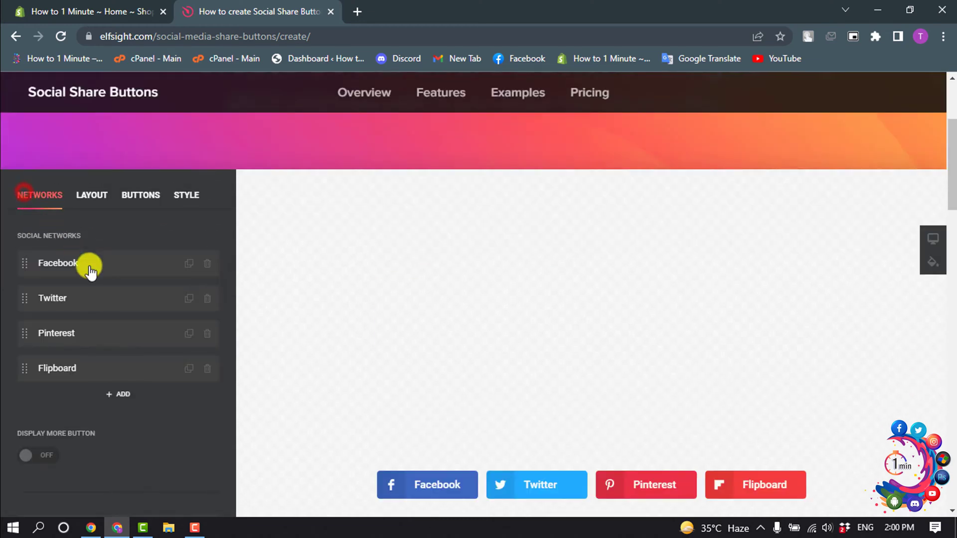
{"action": "left_click", "coordinate": [90, 196]}
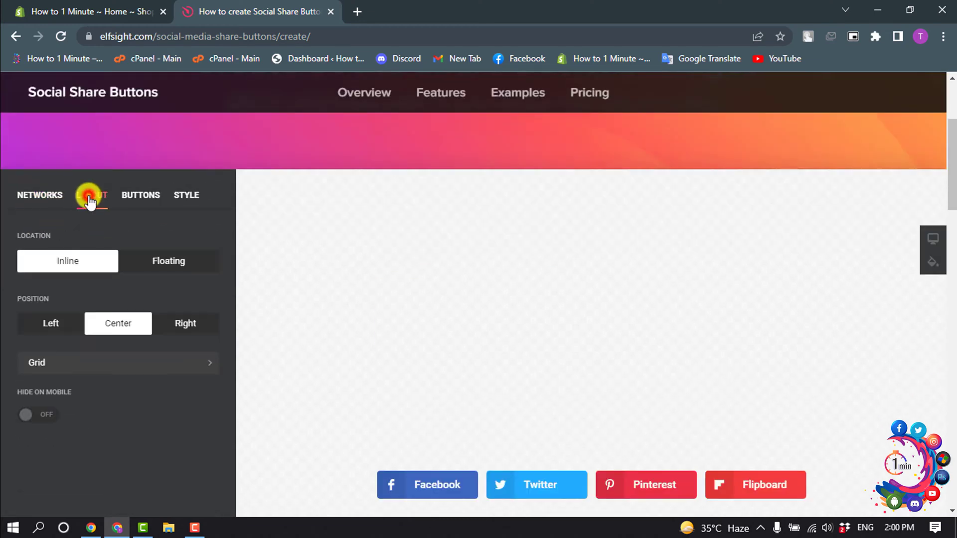
{"action": "left_click", "coordinate": [149, 264]}
{"action": "scroll", "coordinate": [655, 329], "scroll_direction": "down", "scroll_amount": 8}
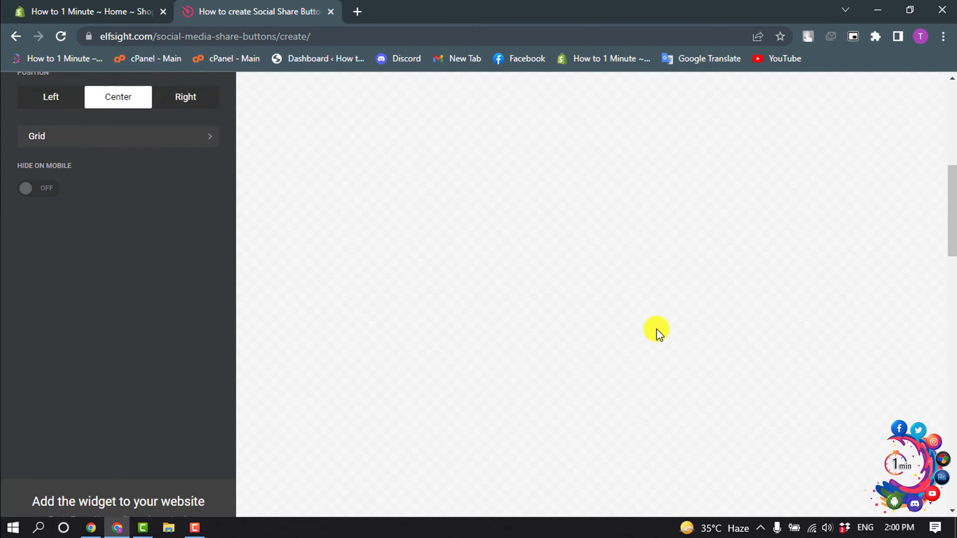
{"action": "scroll", "coordinate": [655, 327], "scroll_direction": "up", "scroll_amount": 10}
{"action": "left_click", "coordinate": [85, 335]}
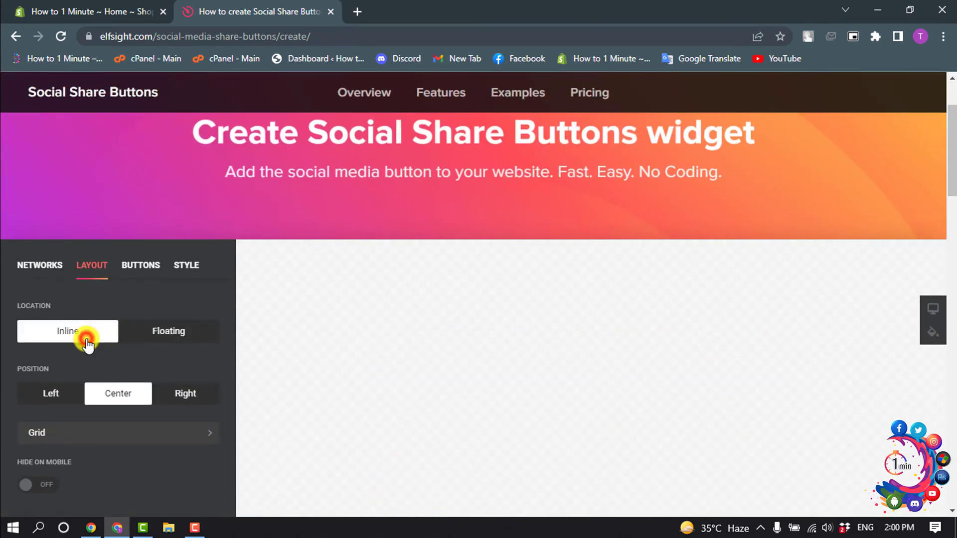
{"action": "scroll", "coordinate": [85, 336], "scroll_direction": "down", "scroll_amount": 4}
{"action": "scroll", "coordinate": [81, 272], "scroll_direction": "up", "scroll_amount": 2}
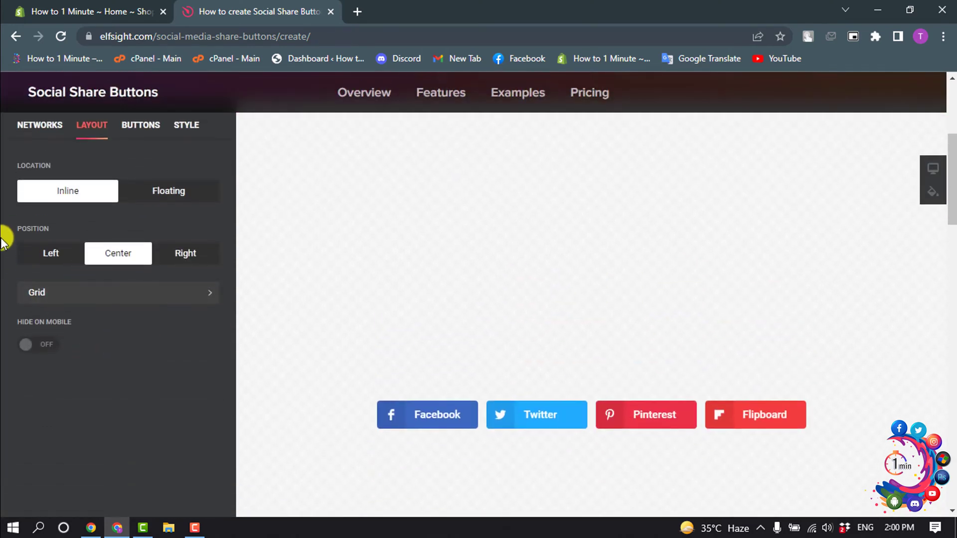
{"action": "left_click", "coordinate": [192, 253]}
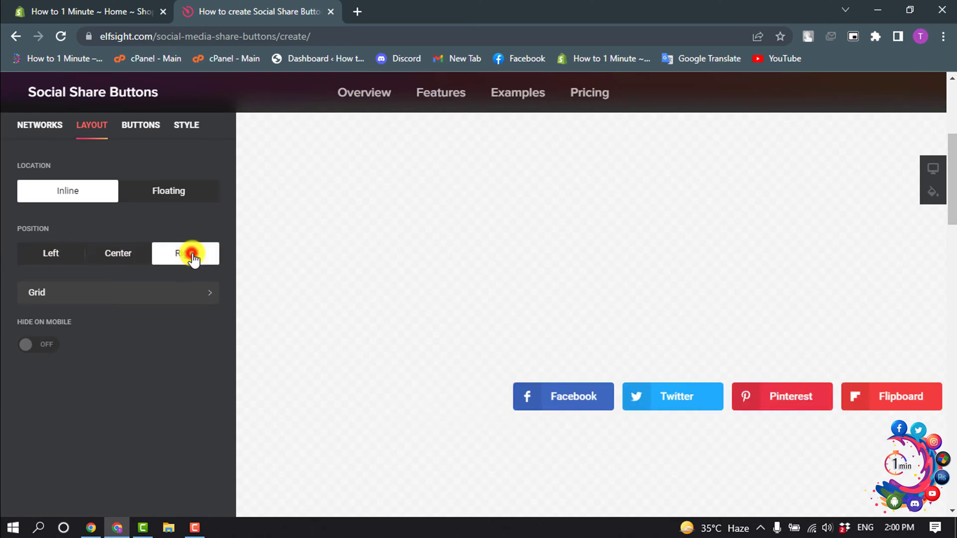
{"action": "left_click", "coordinate": [178, 194]}
Step: Check the Grid column and gutter settings, then return to the layout options
{"action": "left_click", "coordinate": [92, 298]}
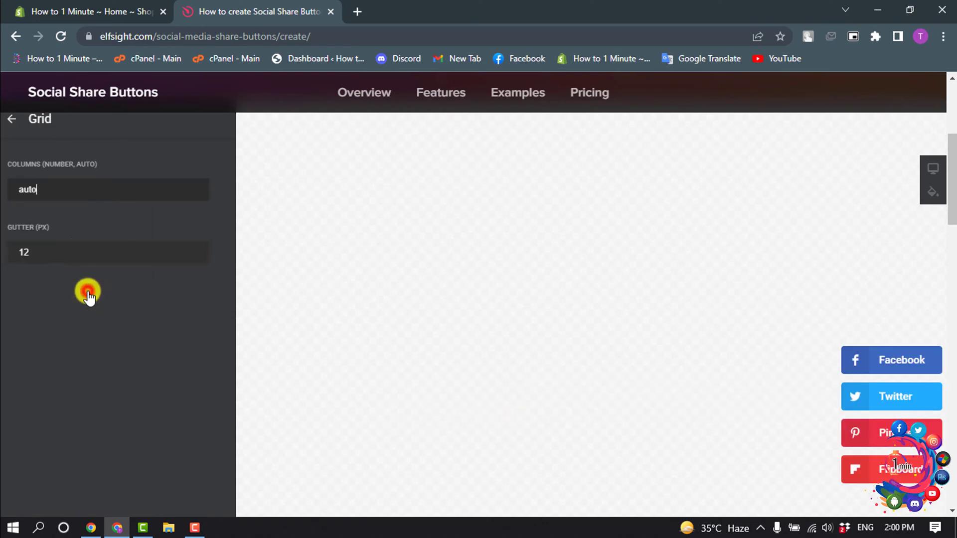
{"action": "left_click", "coordinate": [25, 122]}
{"action": "scroll", "coordinate": [106, 314], "scroll_direction": "up", "scroll_amount": 2}
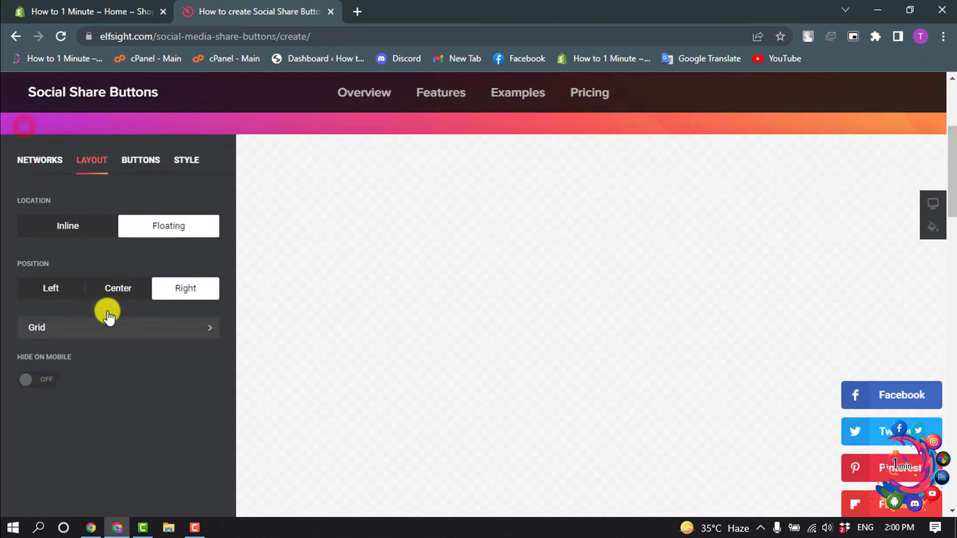
{"action": "left_click", "coordinate": [141, 198]}
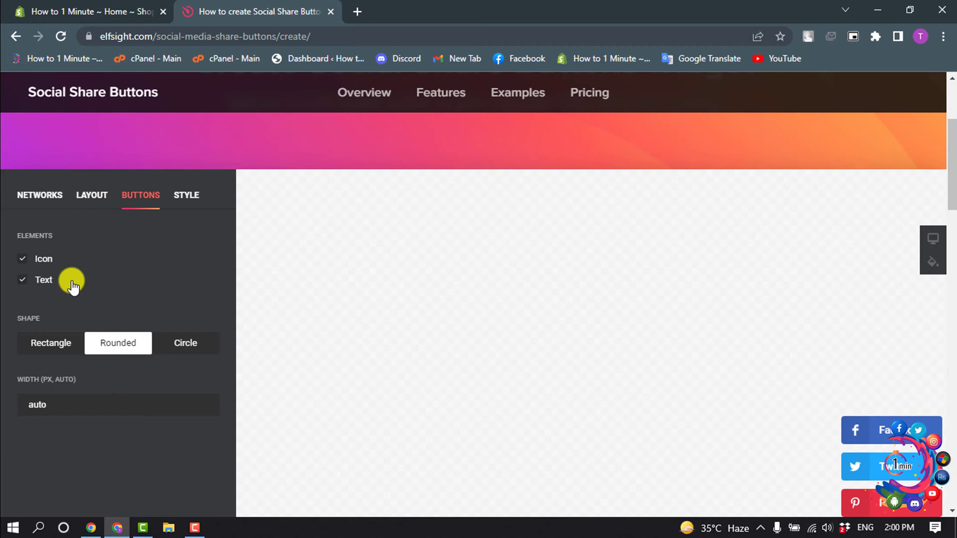
Step: Open the Style settings, then scroll to the 'Add the widget to your website' section
{"action": "scroll", "coordinate": [758, 277], "scroll_direction": "down", "scroll_amount": 3}
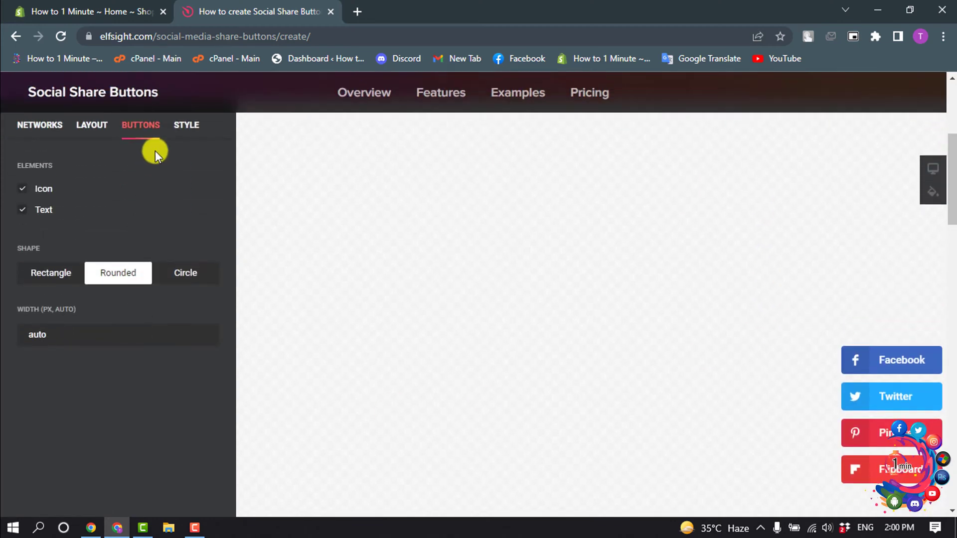
{"action": "left_click", "coordinate": [189, 130]}
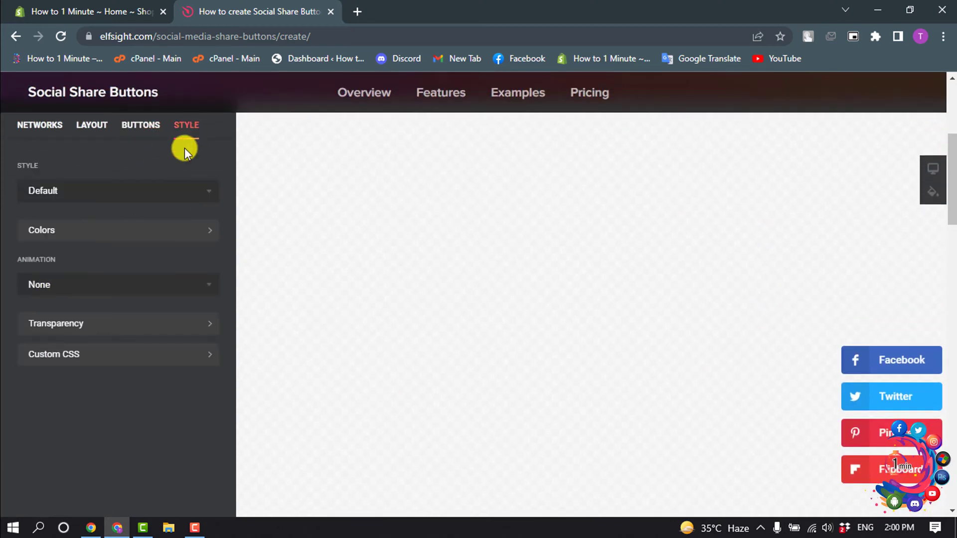
{"action": "scroll", "coordinate": [44, 291], "scroll_direction": "up", "scroll_amount": 5}
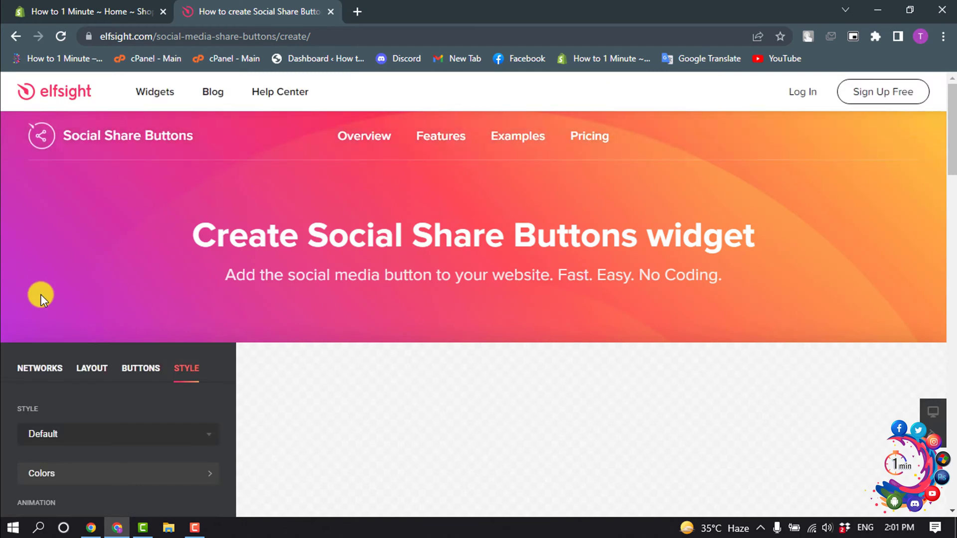
{"action": "scroll", "coordinate": [642, 282], "scroll_direction": "down", "scroll_amount": 10}
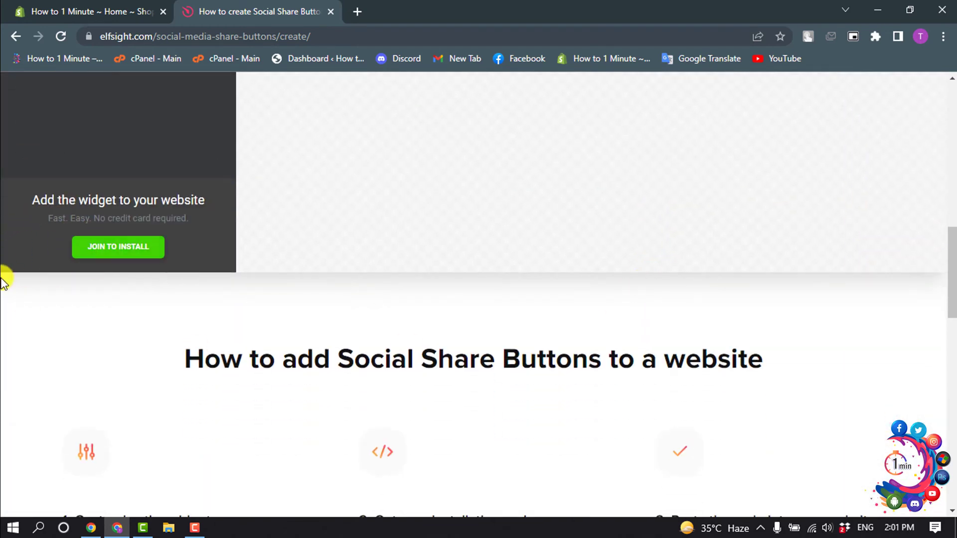
Step: Use Join to Install and sign up with a pasted e-mail address and a password
{"action": "left_click", "coordinate": [102, 249]}
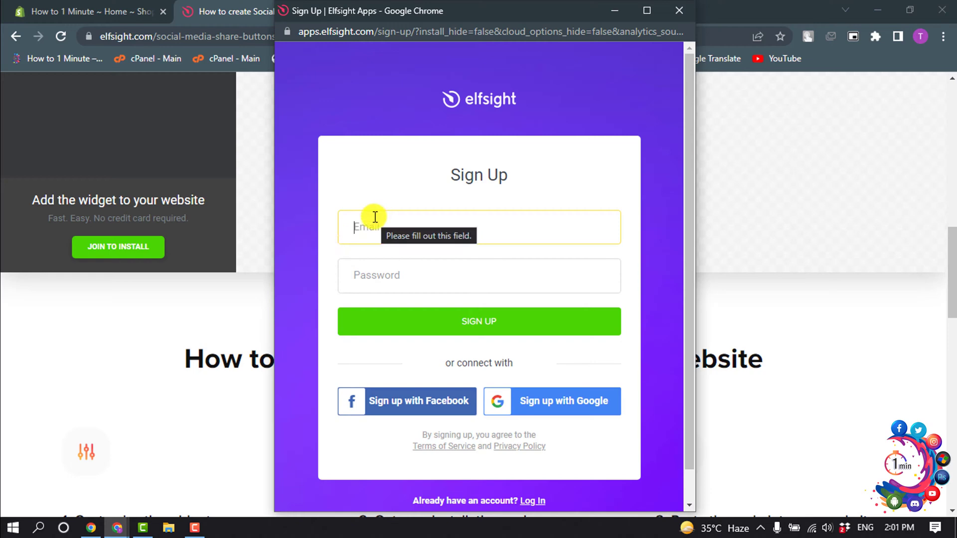
{"action": "key", "text": "ctrl+v"}
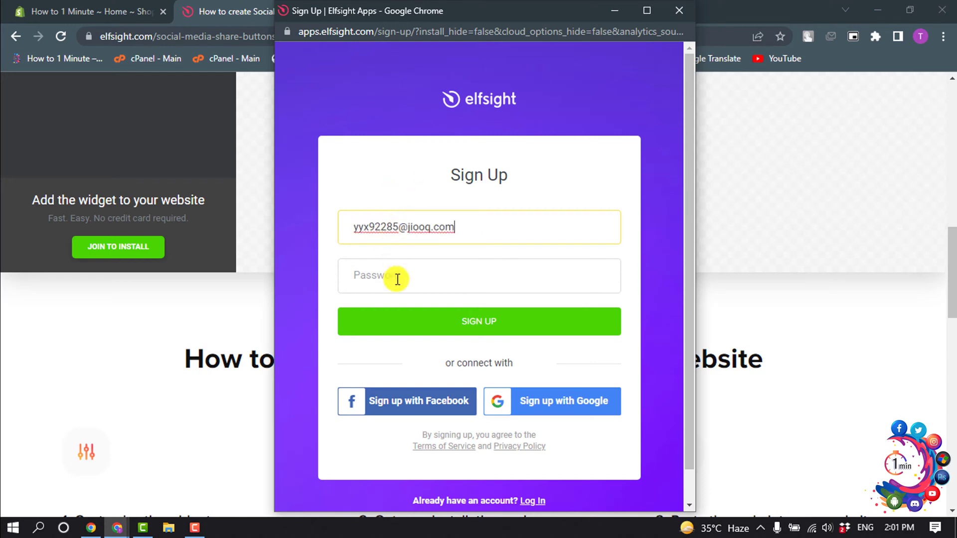
{"action": "left_click", "coordinate": [400, 275]}
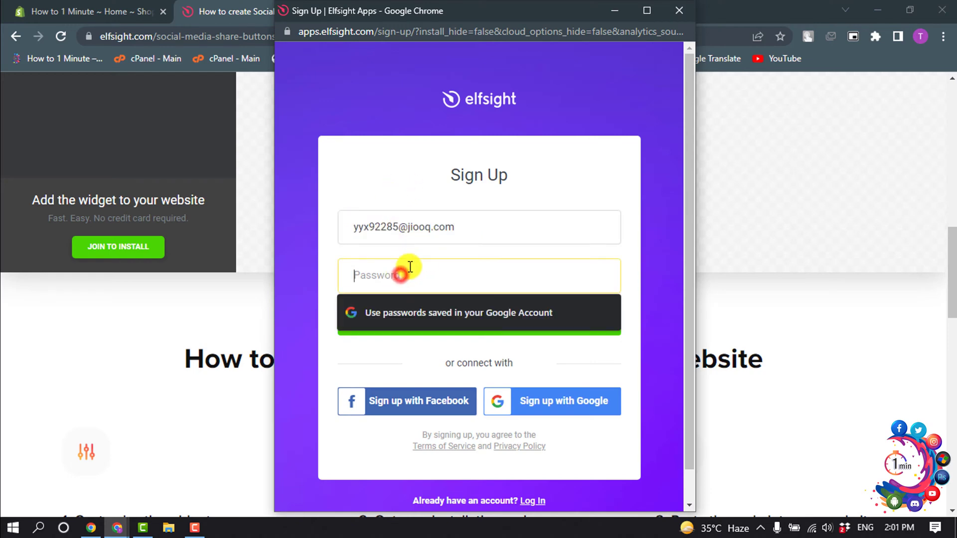
{"action": "type", "text": "•••"}
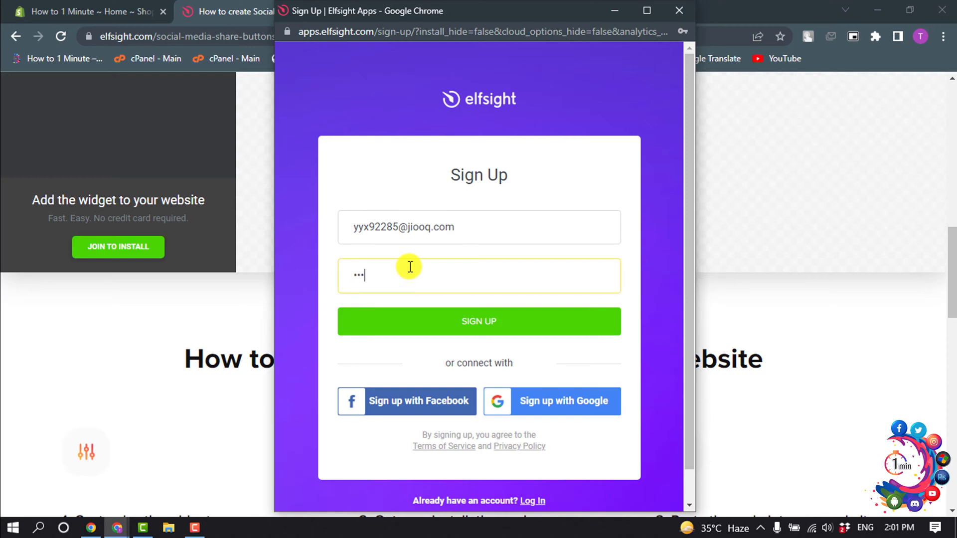
{"action": "left_click", "coordinate": [448, 333]}
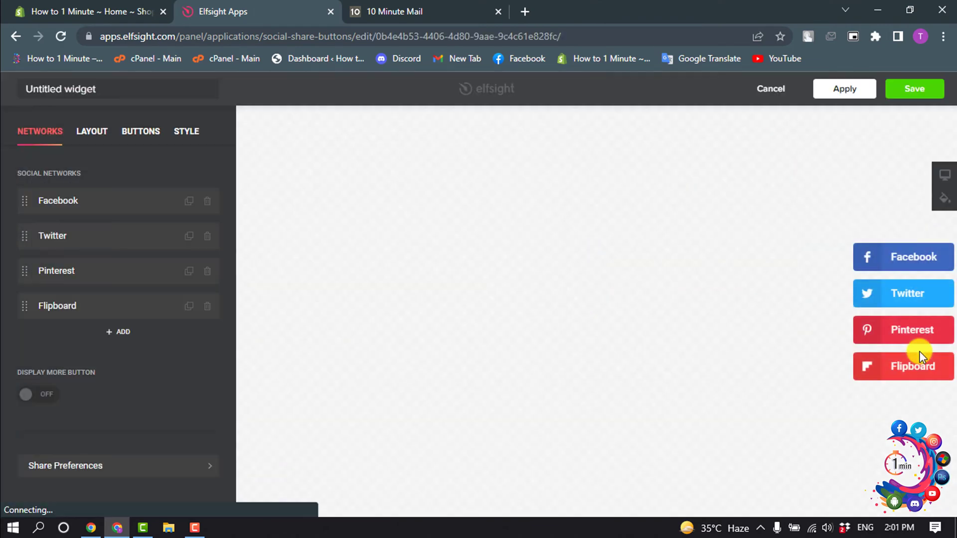
Step: Save the widget, dismiss the forum popup, and choose the free Lite plan to get the install code
{"action": "left_click", "coordinate": [905, 93]}
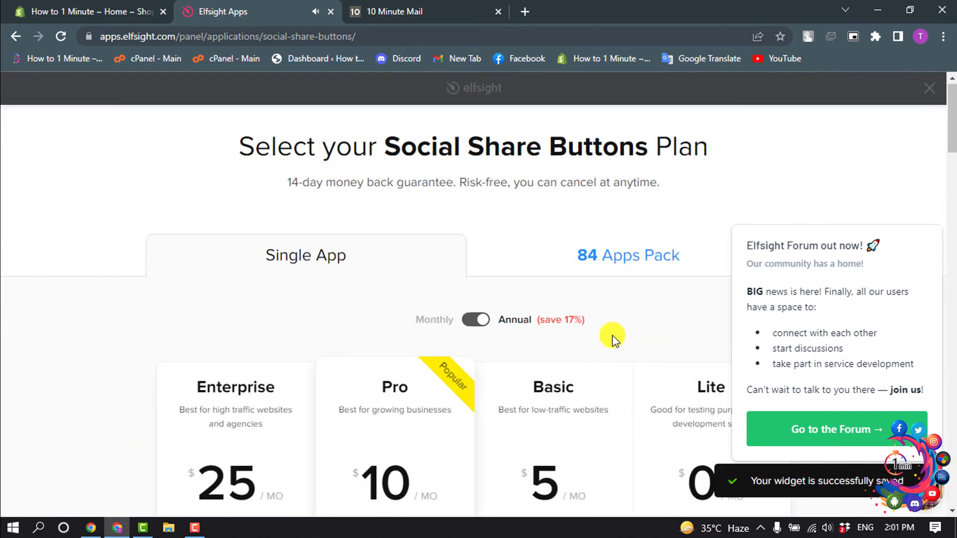
{"action": "scroll", "coordinate": [612, 334], "scroll_direction": "down", "scroll_amount": 3}
{"action": "left_click", "coordinate": [919, 209]}
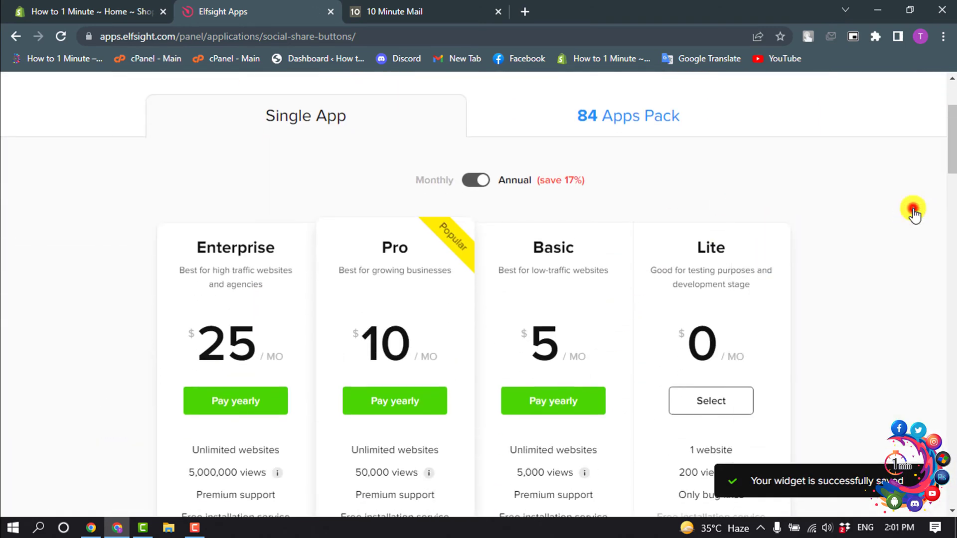
{"action": "scroll", "coordinate": [693, 299], "scroll_direction": "down", "scroll_amount": 2}
{"action": "left_click", "coordinate": [696, 336]}
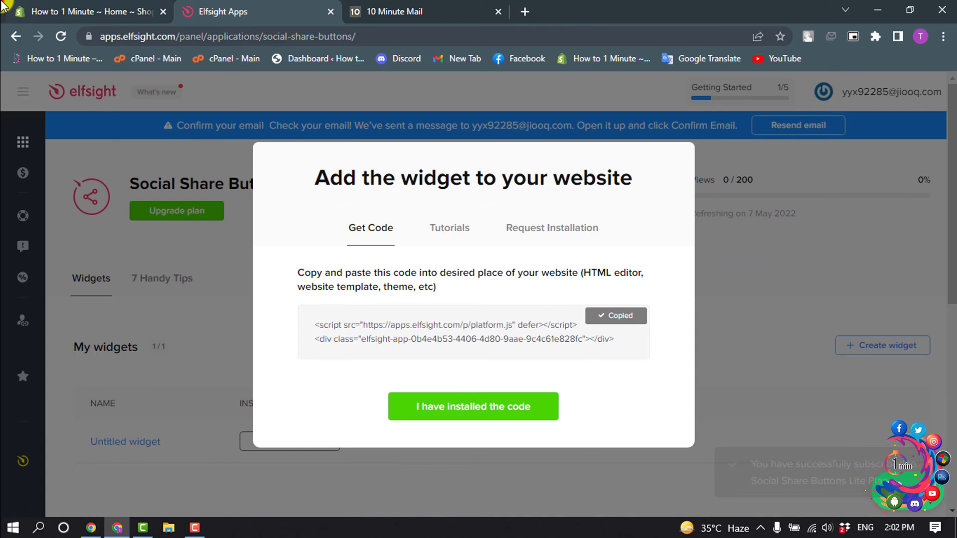
{"action": "key", "text": "ctrl+1"}
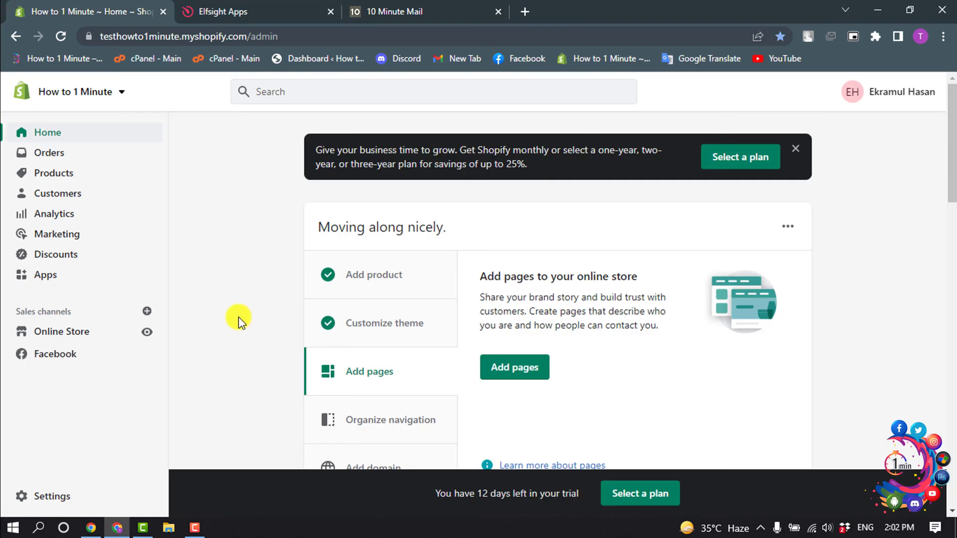
Step: Open Edit code for the Dawn theme from Online Store > Themes
{"action": "left_click", "coordinate": [52, 338]}
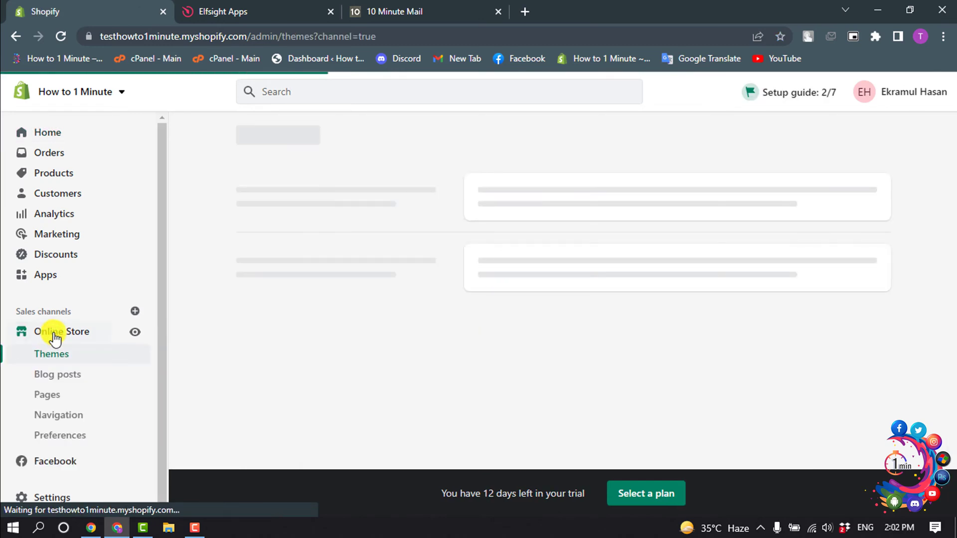
{"action": "left_click", "coordinate": [748, 299]}
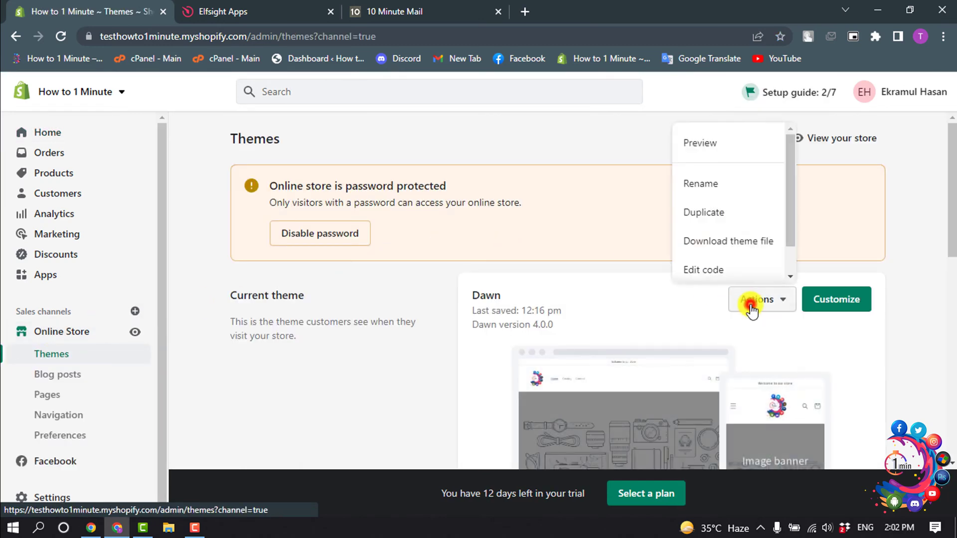
{"action": "scroll", "coordinate": [730, 207], "scroll_direction": "down", "scroll_amount": 1}
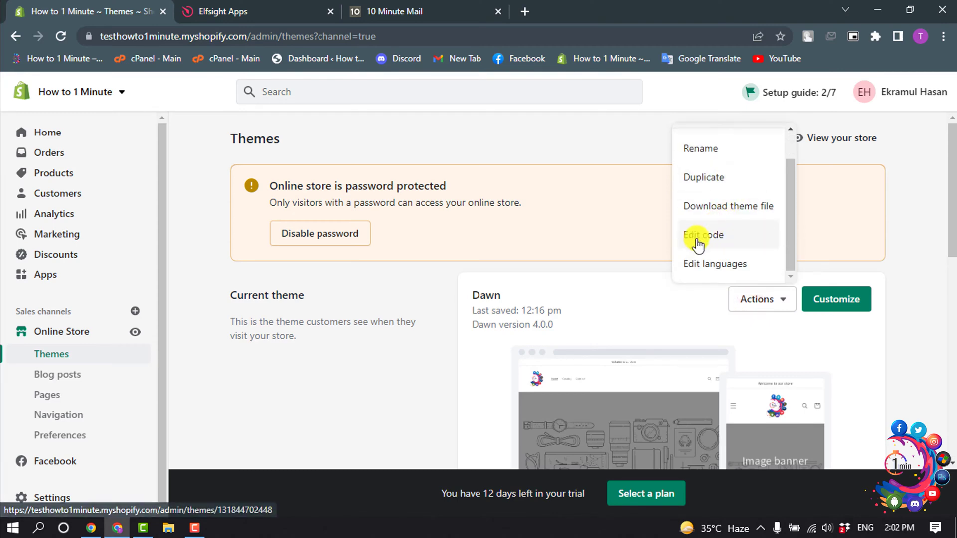
{"action": "left_click", "coordinate": [721, 238]}
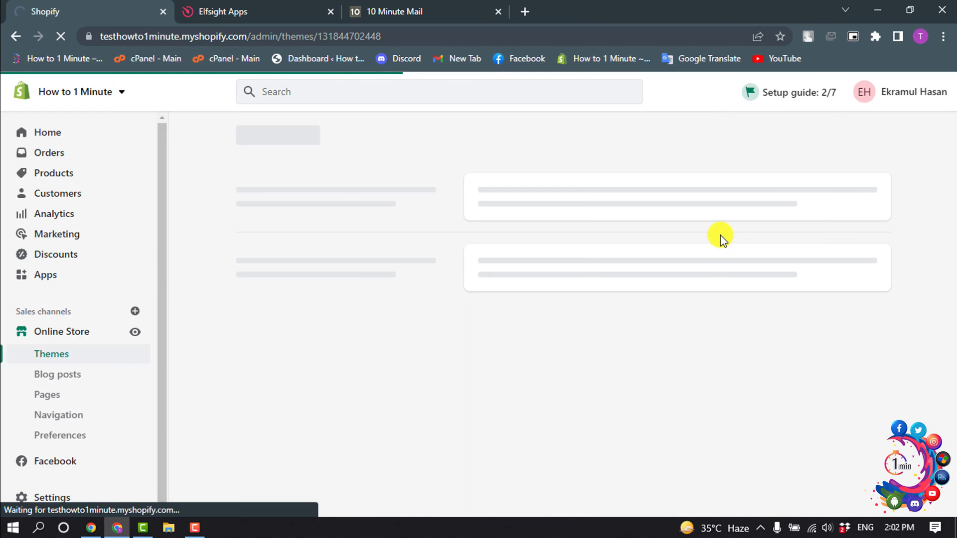
Step: Open the Layout file theme.liquid in the code editor
{"action": "left_click", "coordinate": [501, 11]}
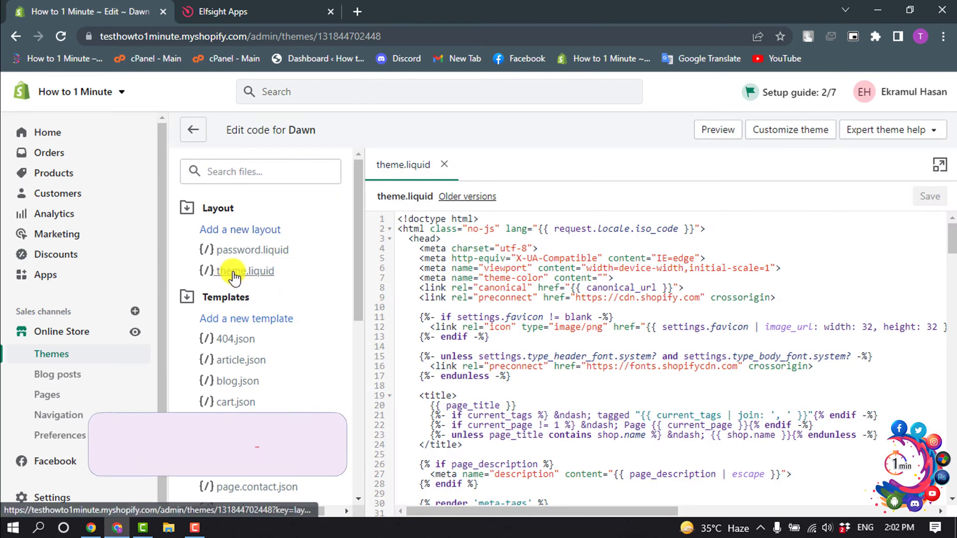
{"action": "left_click", "coordinate": [240, 272]}
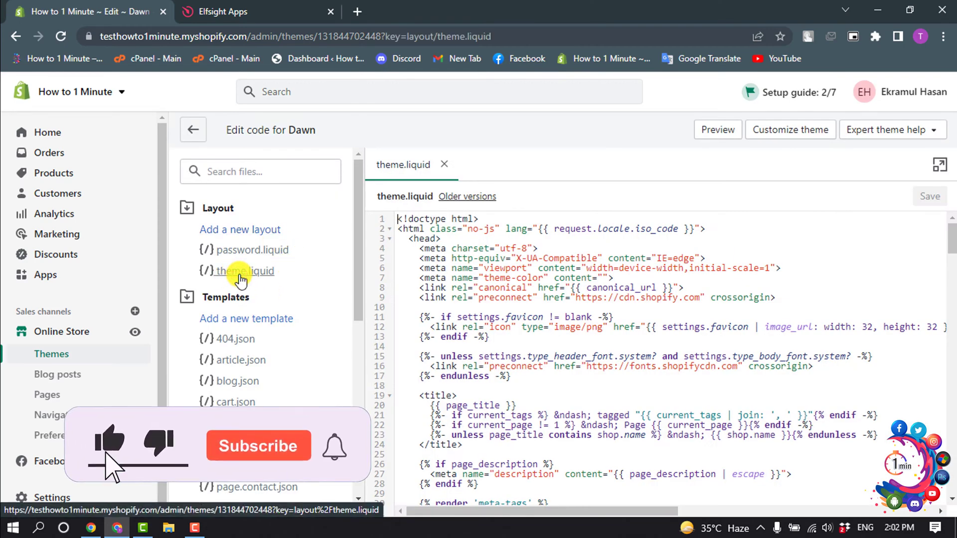
{"action": "scroll", "coordinate": [491, 317], "scroll_direction": "down", "scroll_amount": 1}
{"action": "scroll", "coordinate": [490, 316], "scroll_direction": "down", "scroll_amount": 20}
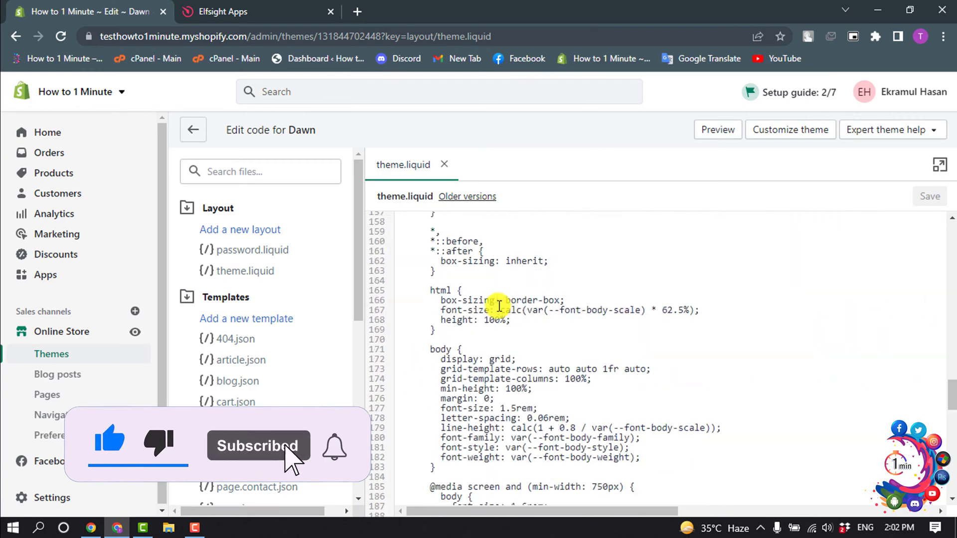
{"action": "scroll", "coordinate": [499, 306], "scroll_direction": "down", "scroll_amount": 4}
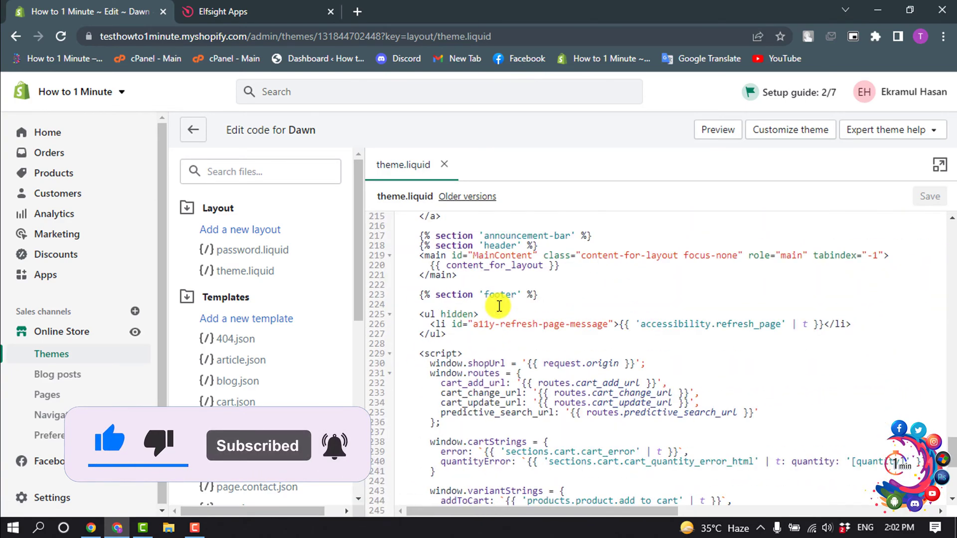
{"action": "scroll", "coordinate": [499, 306], "scroll_direction": "down", "scroll_amount": 5}
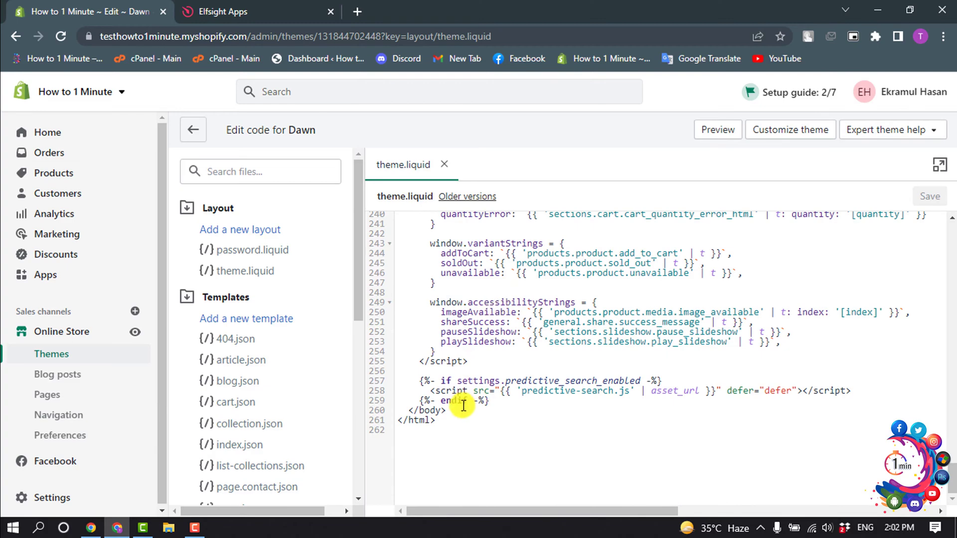
Step: Paste the Elfsight script and widget div on a new line after <body class="gradient">
{"action": "left_click", "coordinate": [427, 414]}
{"action": "scroll", "coordinate": [465, 338], "scroll_direction": "up", "scroll_amount": 3}
{"action": "scroll", "coordinate": [466, 337], "scroll_direction": "up", "scroll_amount": 10}
{"action": "scroll", "coordinate": [463, 336], "scroll_direction": "down", "scroll_amount": 6}
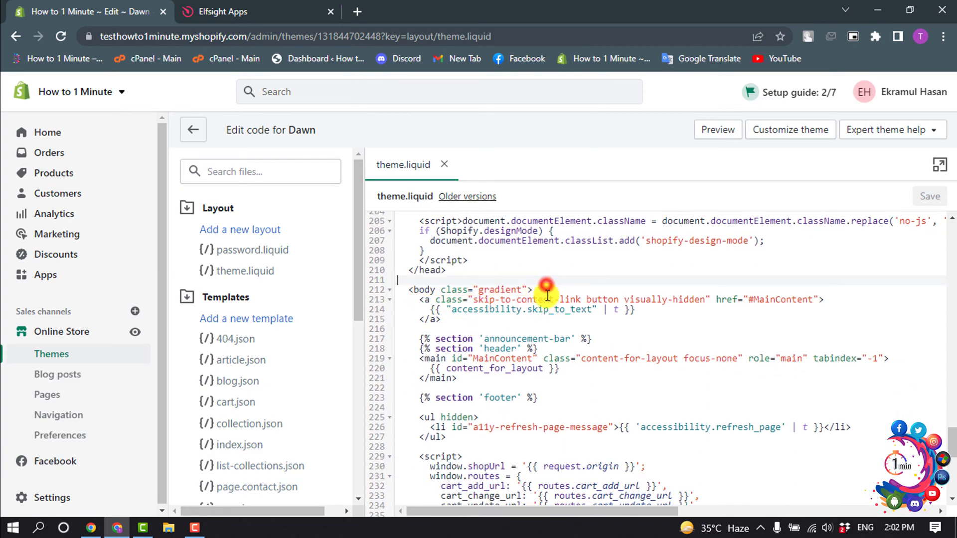
{"action": "left_click", "coordinate": [542, 289]}
{"action": "key", "text": "Return"}
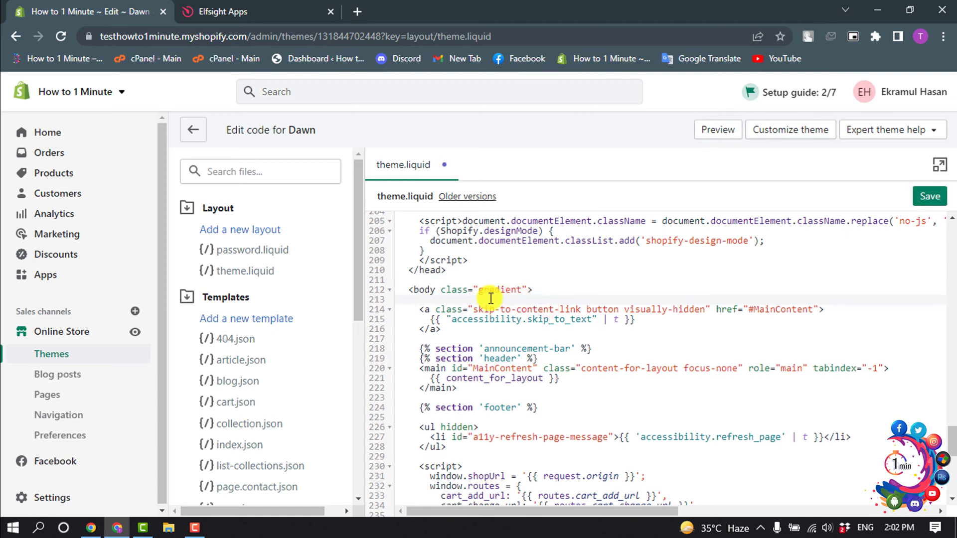
{"action": "type", "text": "<script src=\"https://apps.elfsight.com/p/platform.js\" defer></script> <div class=\"elfsight-app-0b4e4b53-4406-4d80-9aae-9c4c61e828fc\"></div>"}
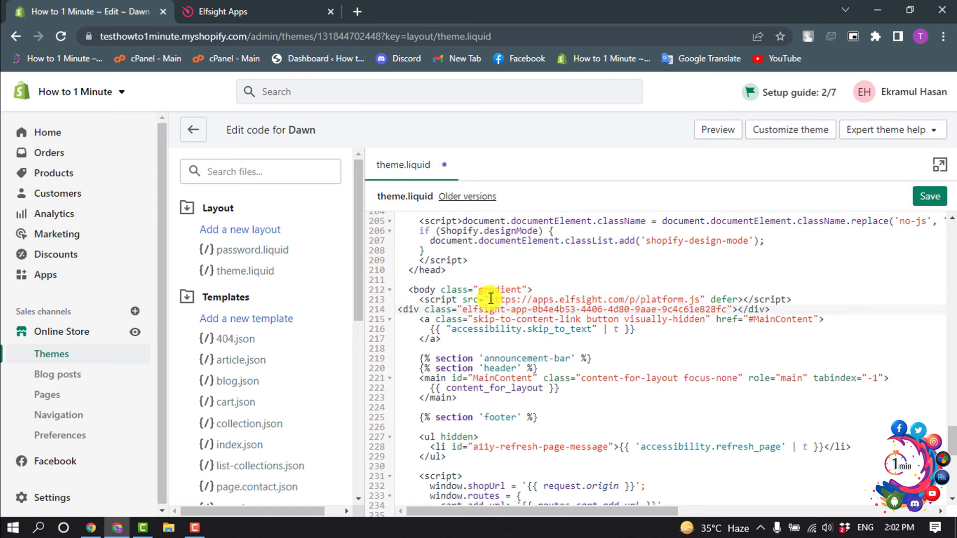
Step: Save theme.liquid and confirm the Facebook, Twitter, Pinterest and Flipboard buttons on the storefront
{"action": "left_click", "coordinate": [922, 202]}
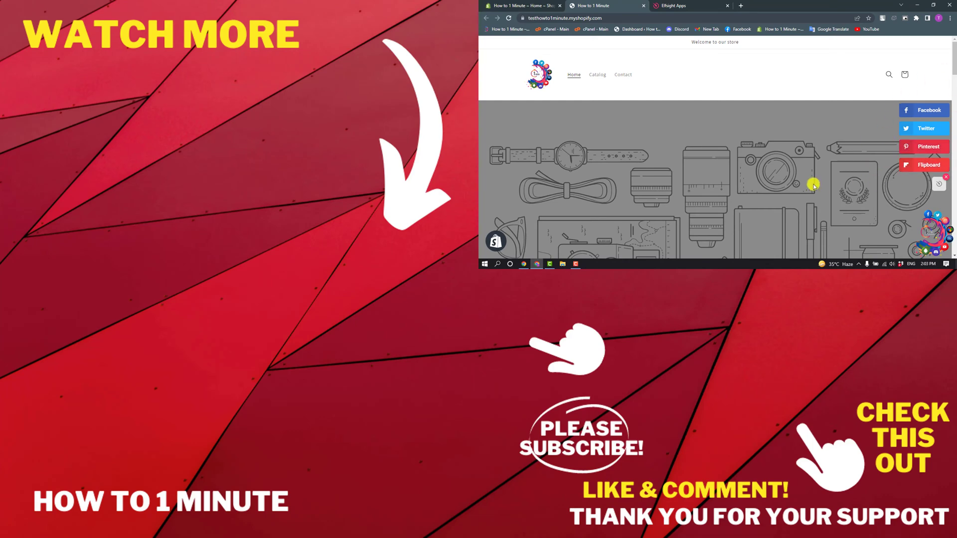
{"action": "scroll", "coordinate": [813, 186], "scroll_direction": "down", "scroll_amount": 3}
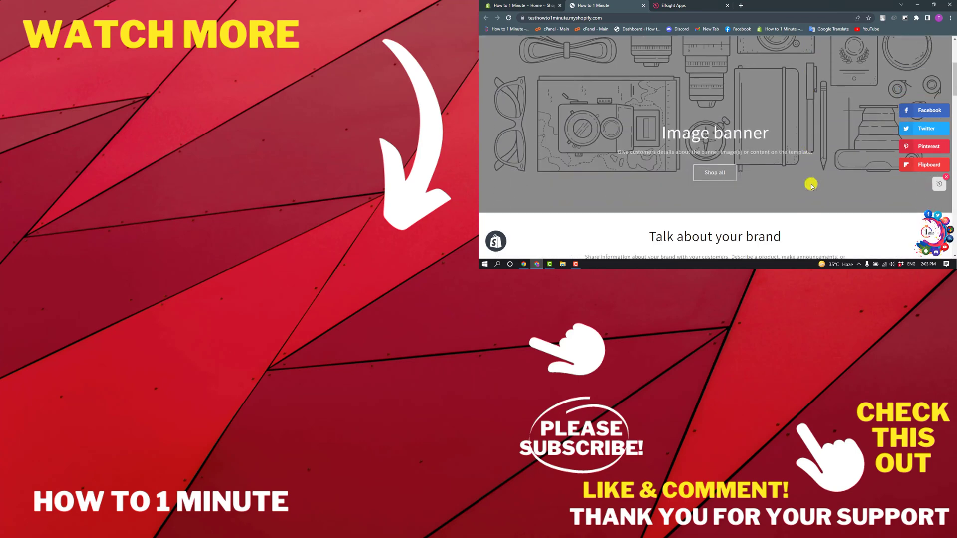